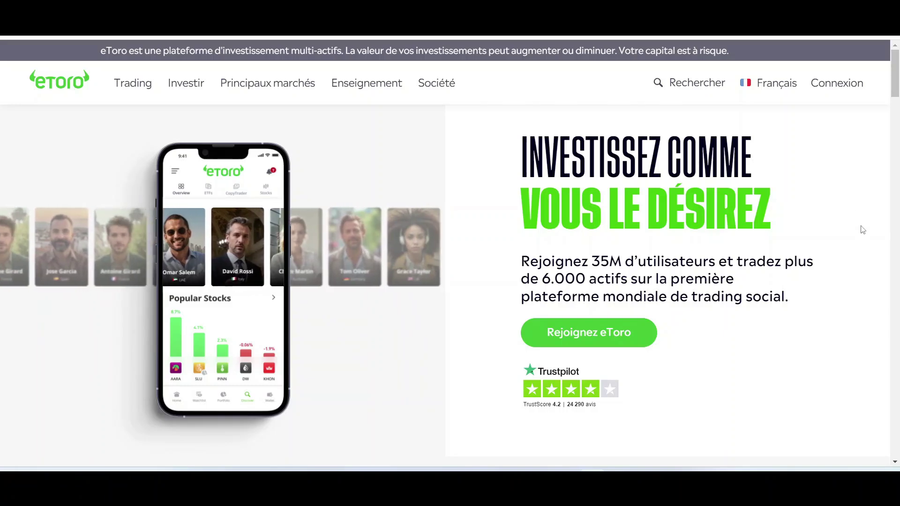
- Register a new eToro account through the sign-up form and postpone the e-mail verification
click(582, 338)
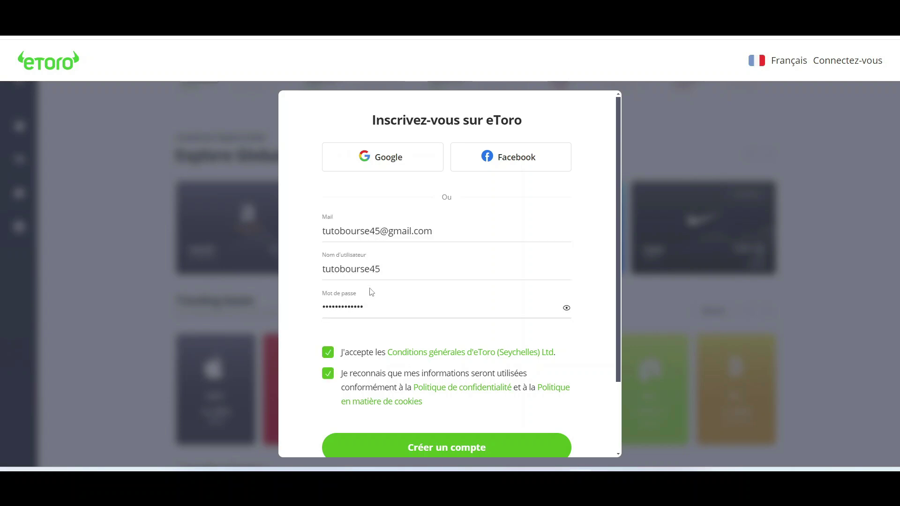
scroll(370, 291, down, 2)
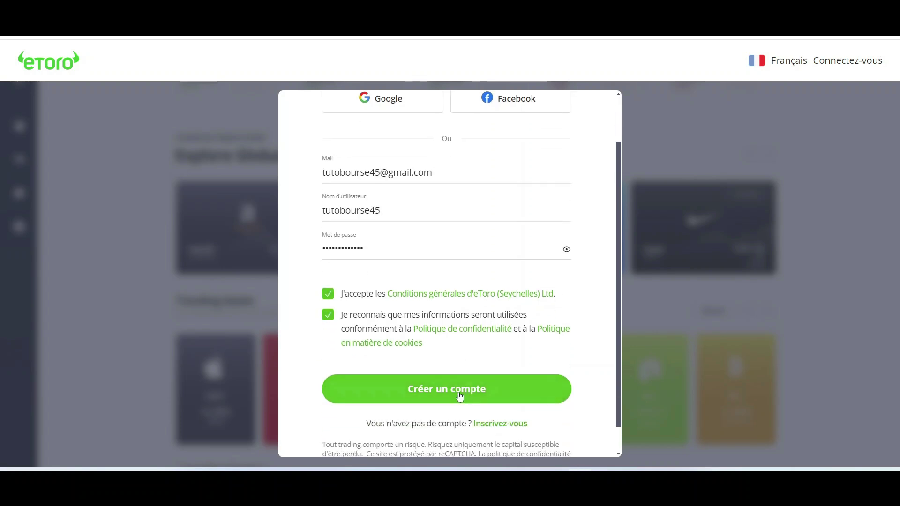
click(459, 397)
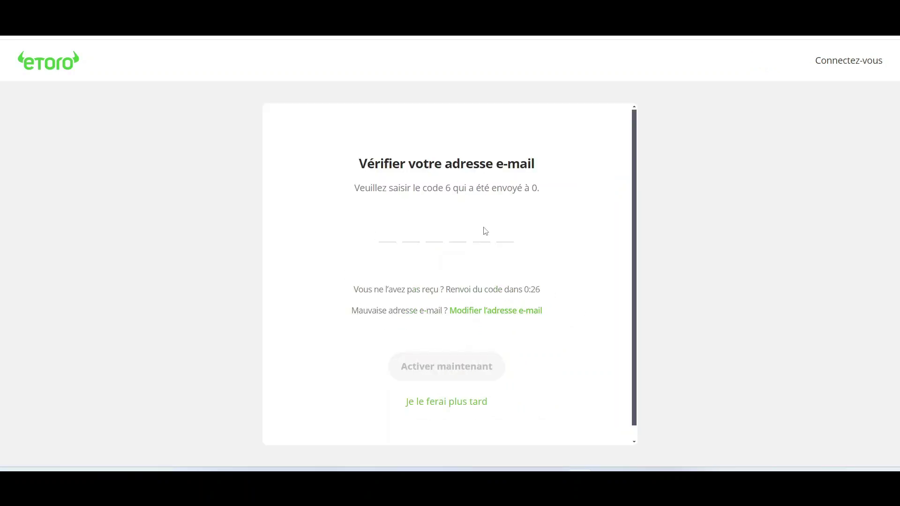
click(432, 406)
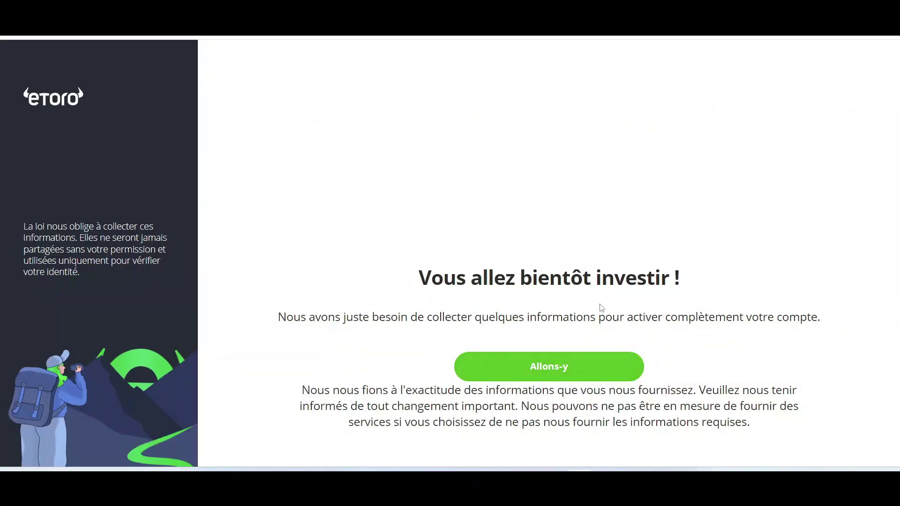
- Start the account activation questionnaire, look over its personal details page, and quit without filling it in
click(570, 364)
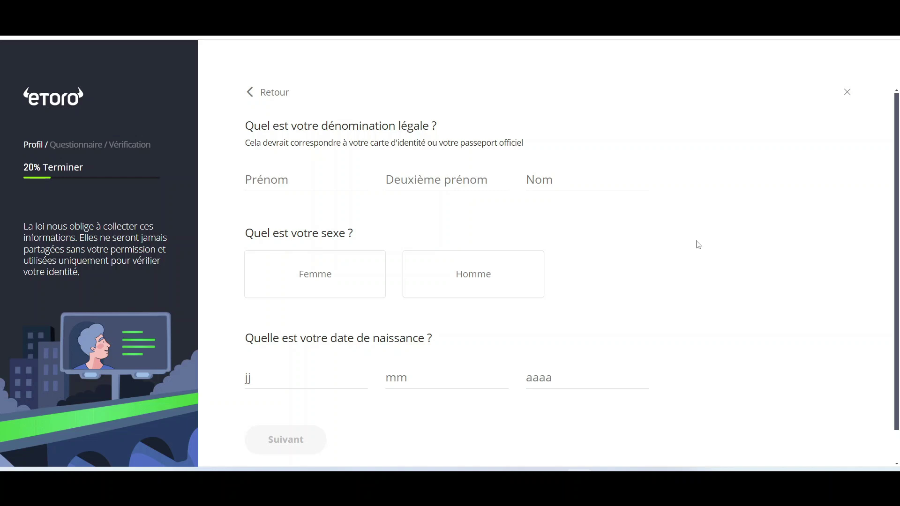
scroll(432, 420, down, 1)
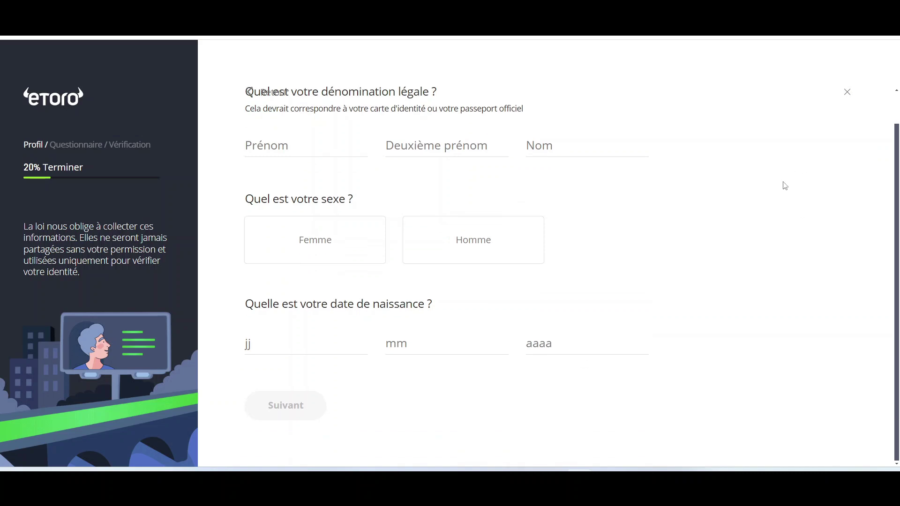
scroll(759, 253, up, 1)
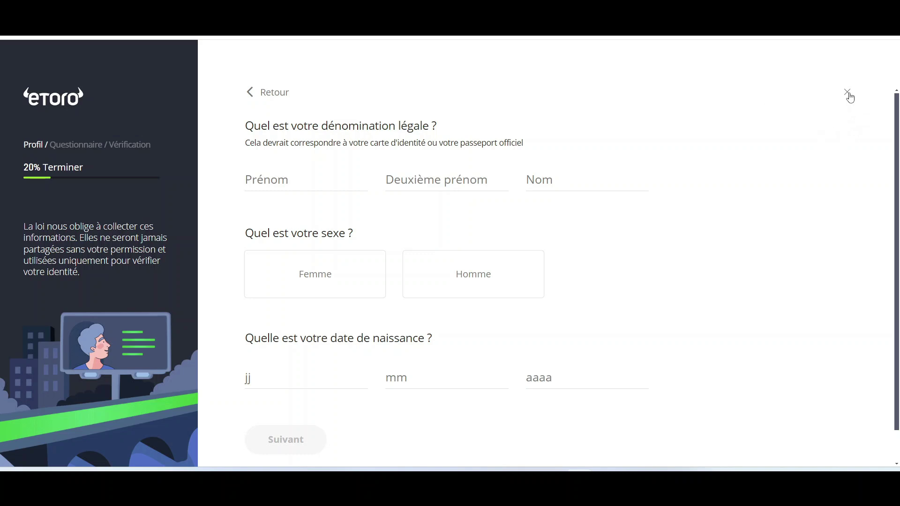
click(849, 96)
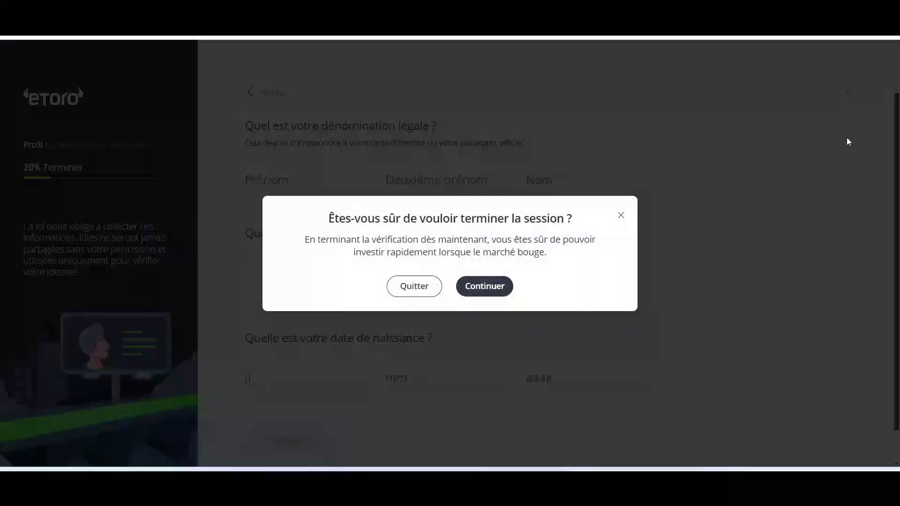
click(434, 295)
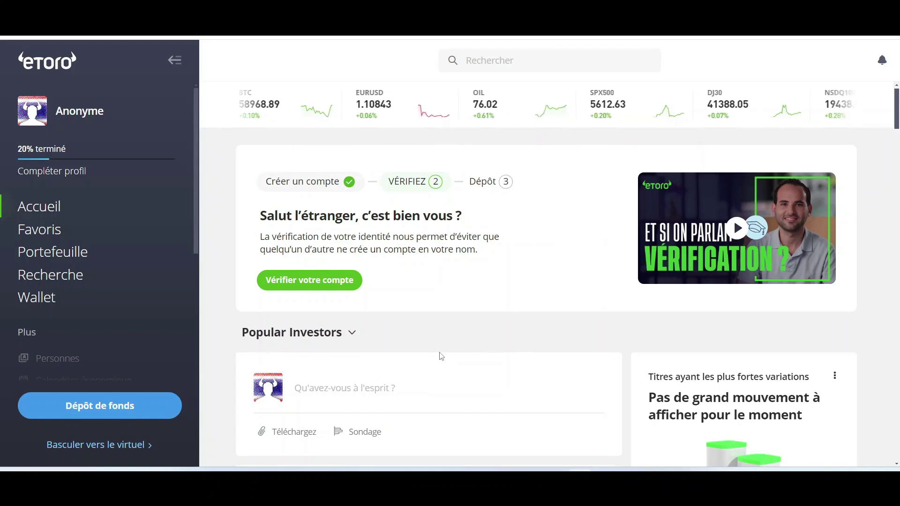
- Look through the home page's market ticker, verification banner and Popular Investors news feed
scroll(441, 356, down, 20)
scroll(446, 343, down, 5)
scroll(620, 283, up, 20)
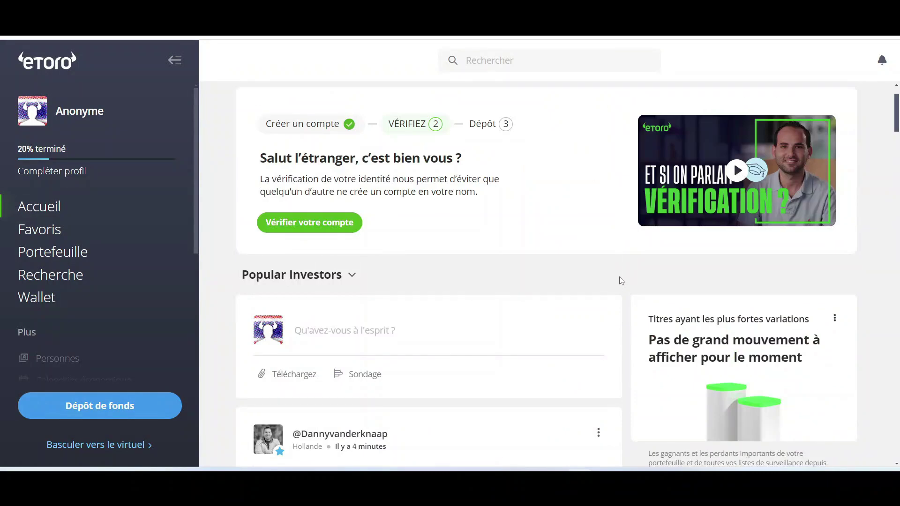
scroll(620, 281, down, 1)
scroll(535, 261, up, 3)
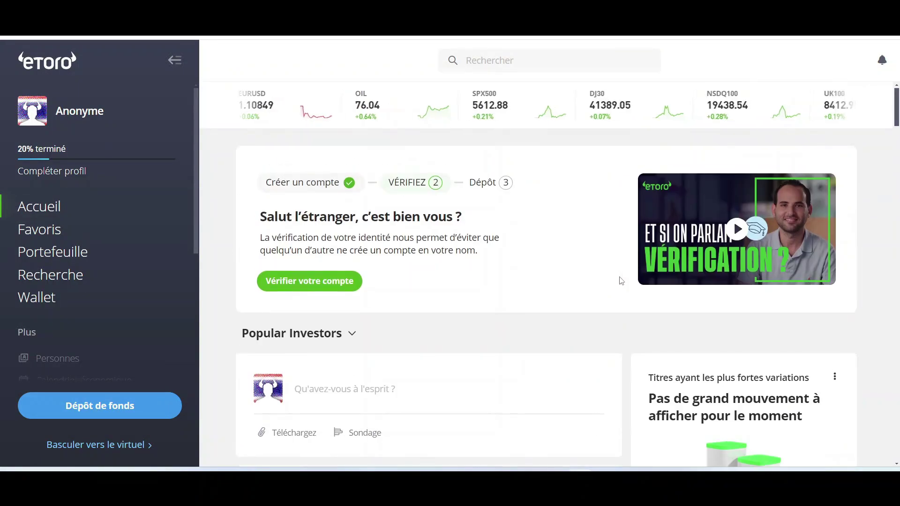
scroll(447, 240, down, 2)
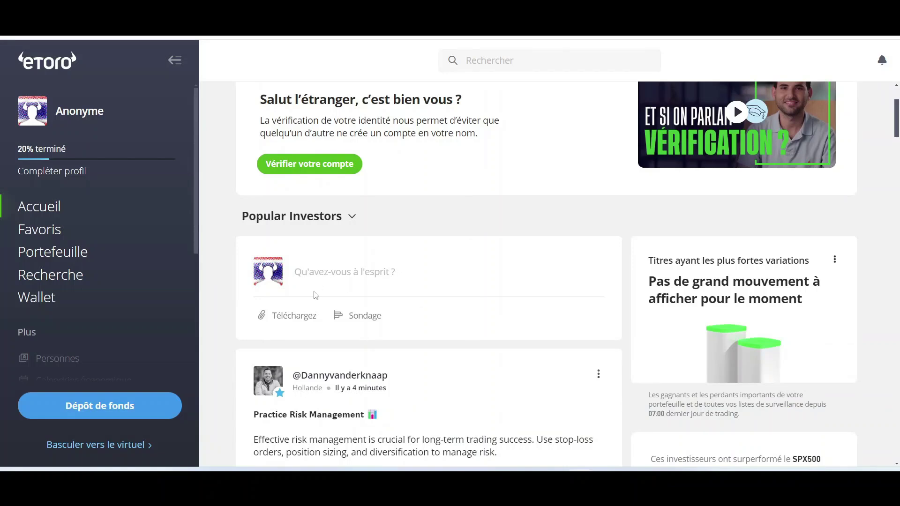
scroll(367, 318, down, 10)
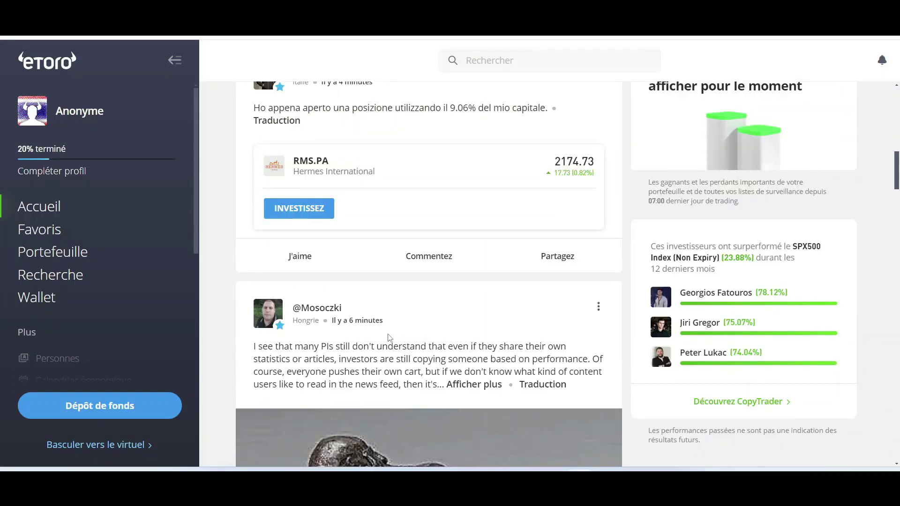
scroll(395, 330, up, 12)
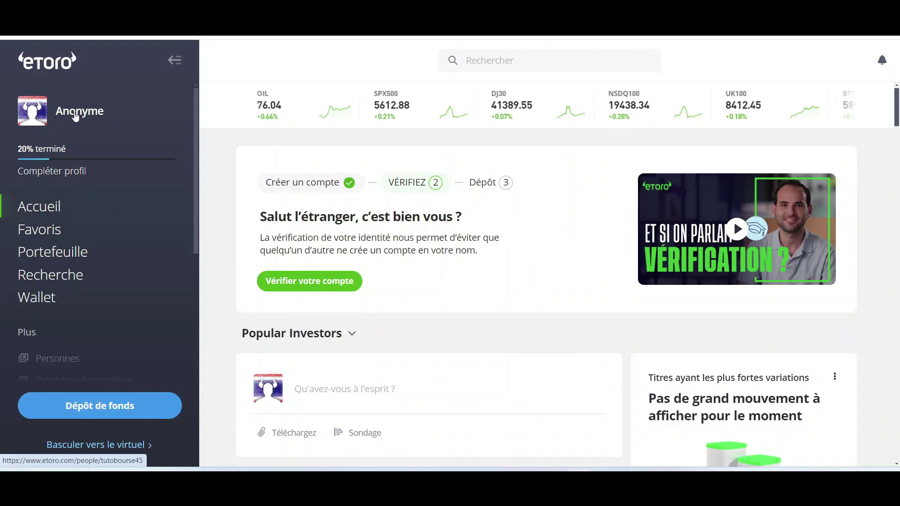
- Open the account's own profile, dismiss the biography prompt, and examine its Aperçu and Statistiques sections
click(82, 116)
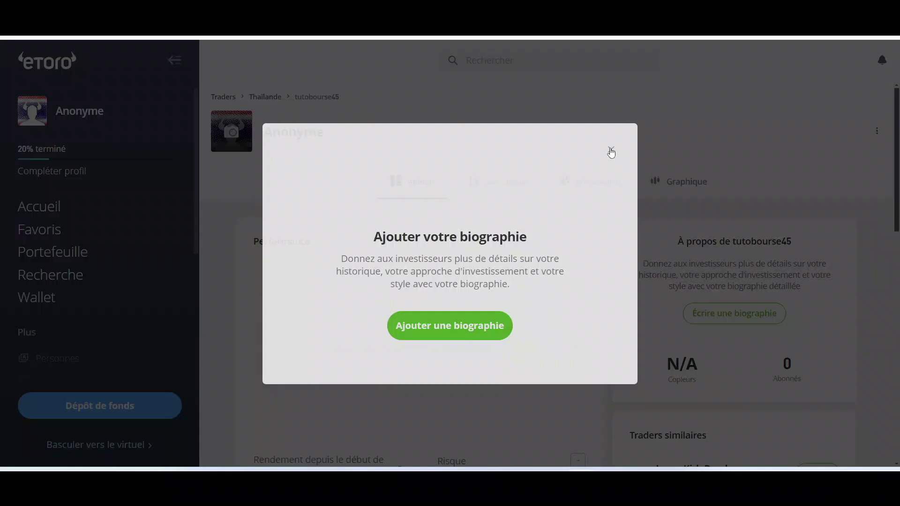
click(611, 150)
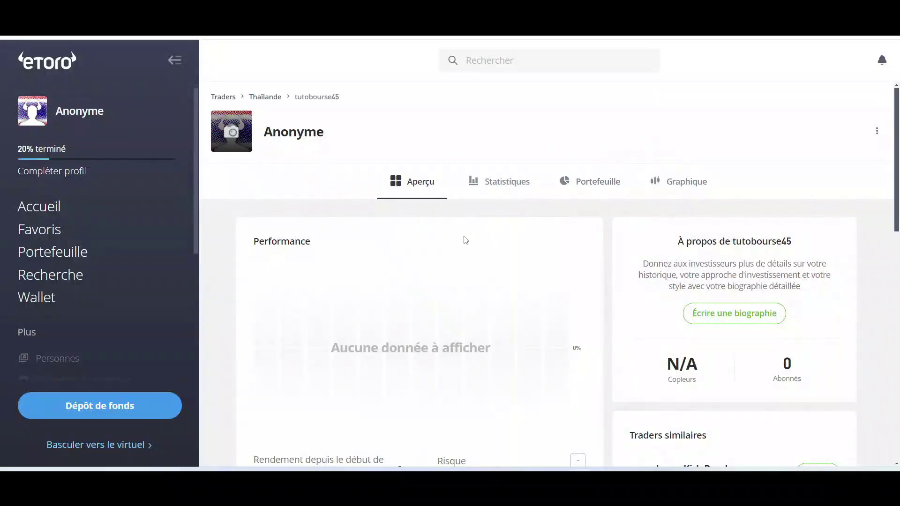
scroll(344, 331, down, 10)
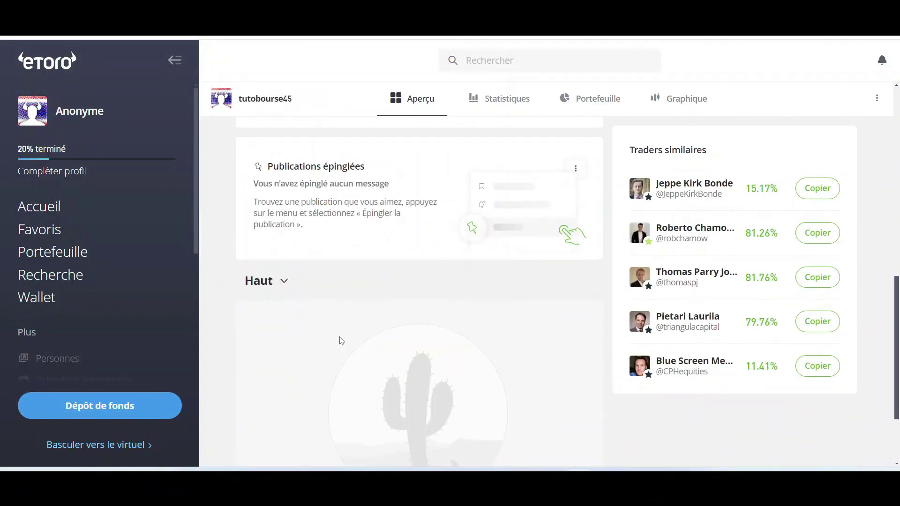
scroll(339, 341, up, 10)
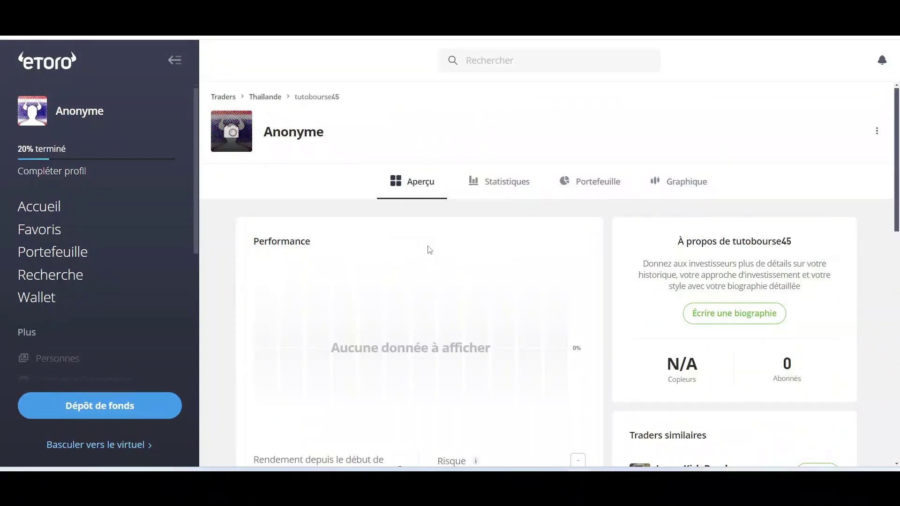
click(501, 184)
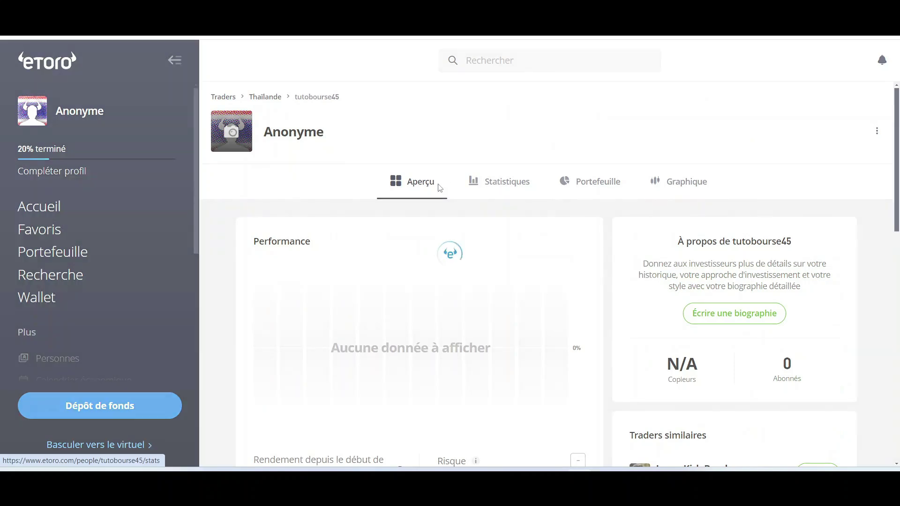
scroll(401, 369, down, 1)
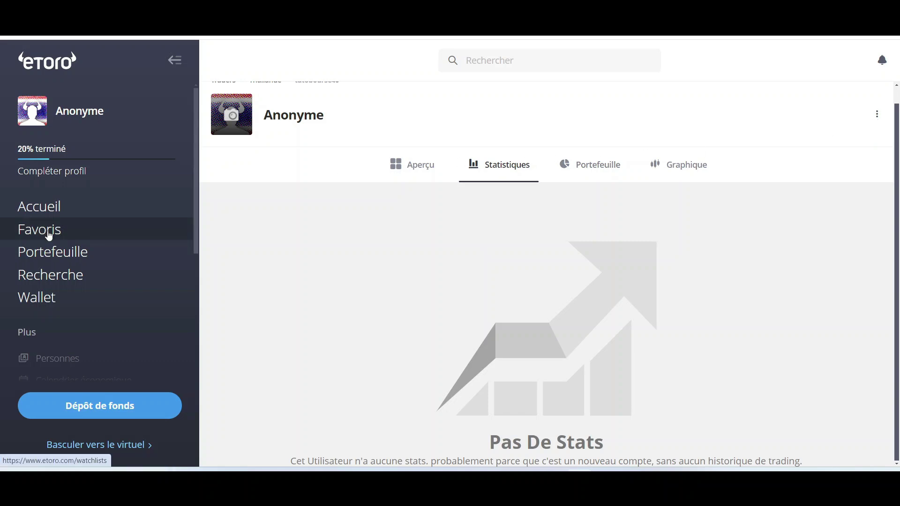
- Tour the Favoris watchlist, Portefeuille and Recherche market overview pages of the real account
click(61, 236)
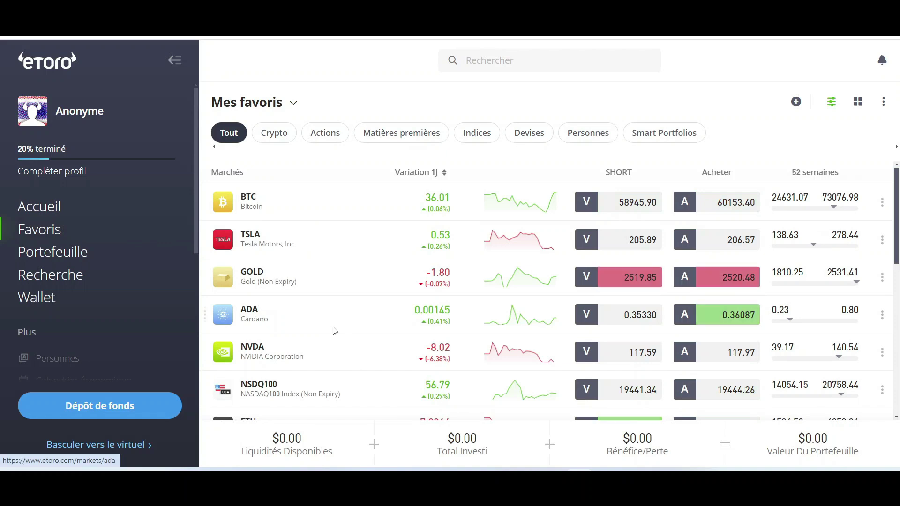
click(47, 261)
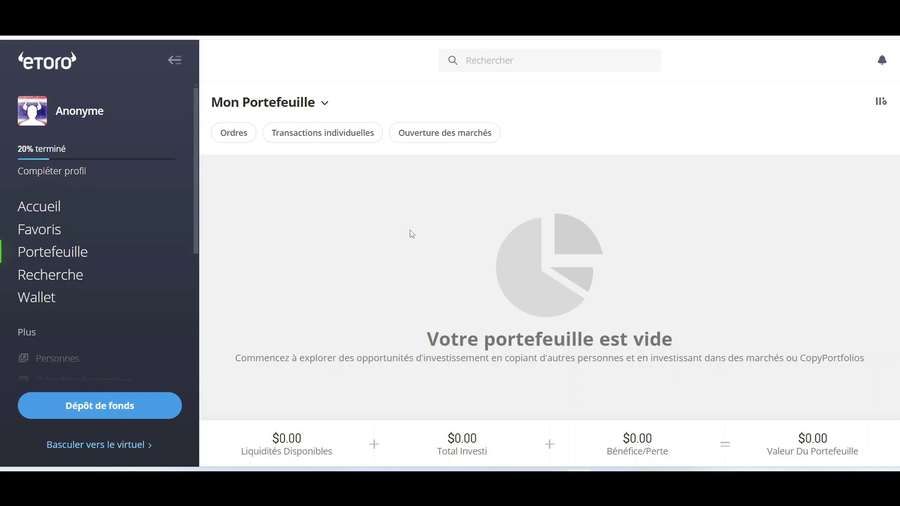
scroll(70, 215, down, 1)
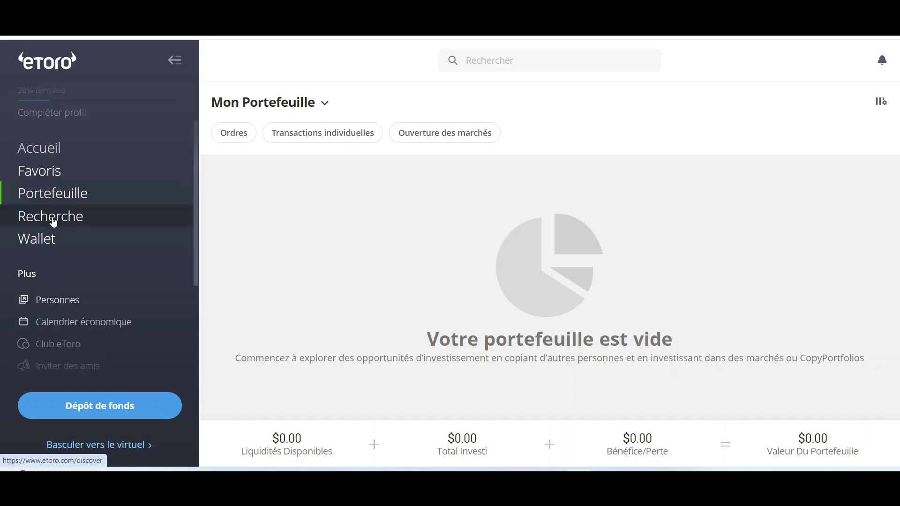
click(71, 217)
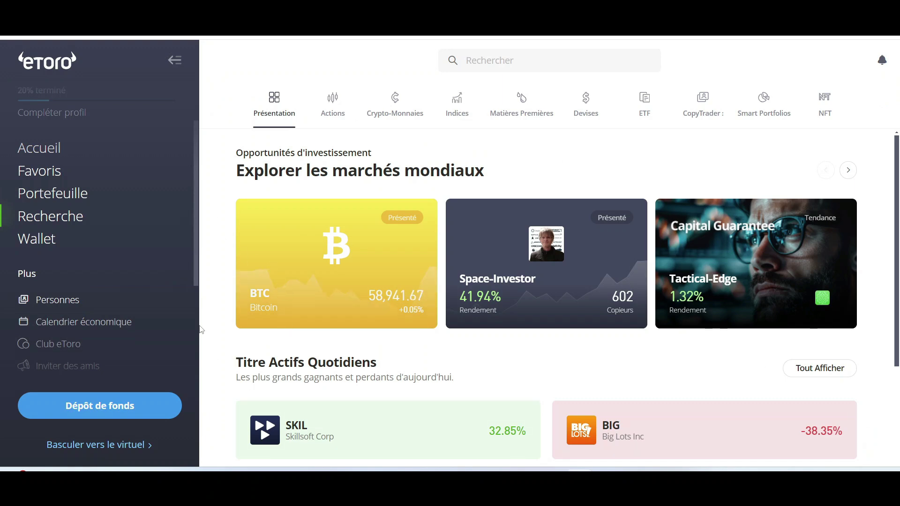
- View the Personnes page on CopyTrader and look over the remaining account and help options
scroll(82, 267, down, 2)
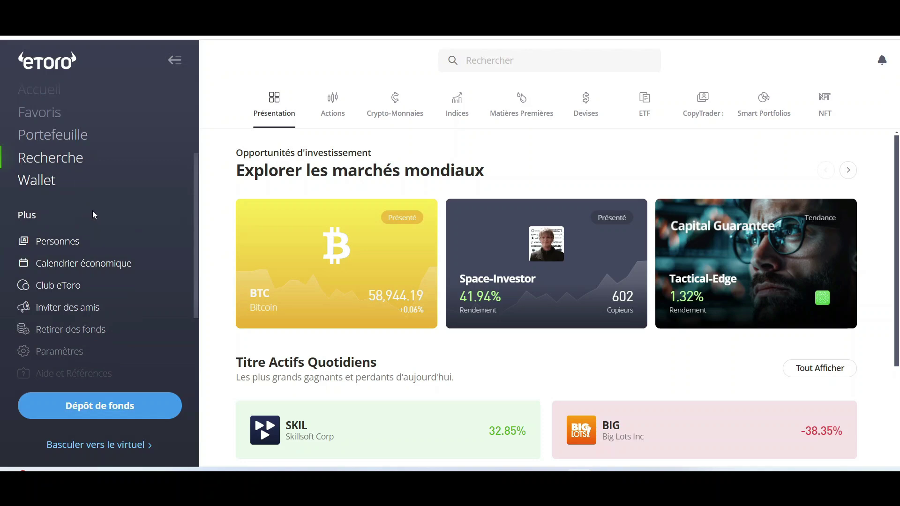
click(40, 248)
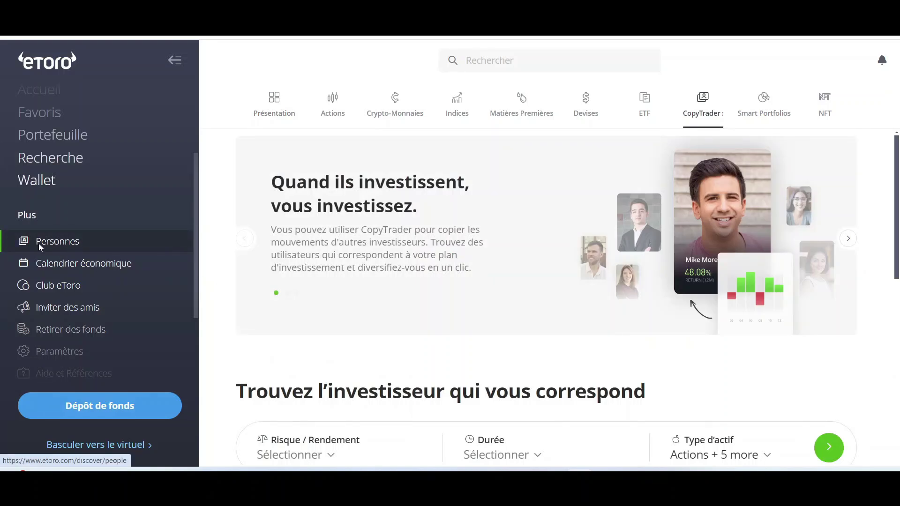
scroll(96, 243, down, 2)
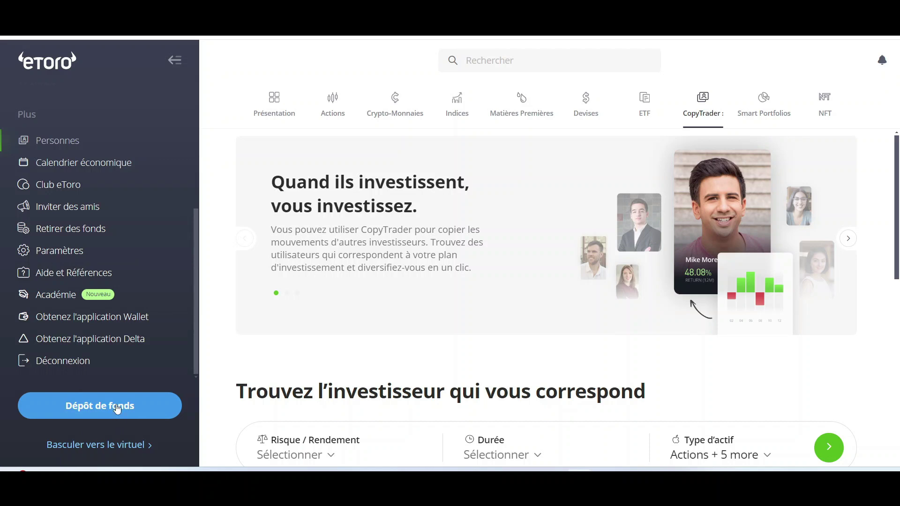
scroll(146, 338, up, 5)
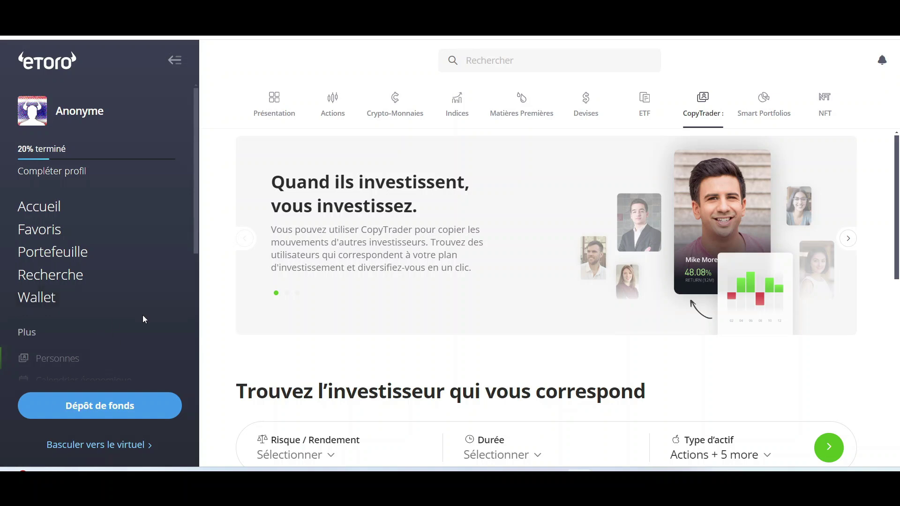
- Return to the portfolio page and switch the account to the virtual portfolio
click(74, 253)
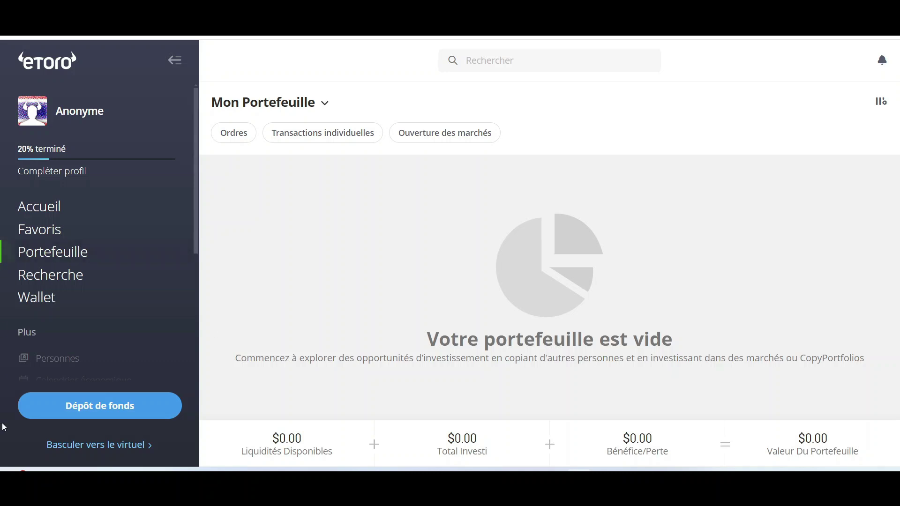
click(99, 449)
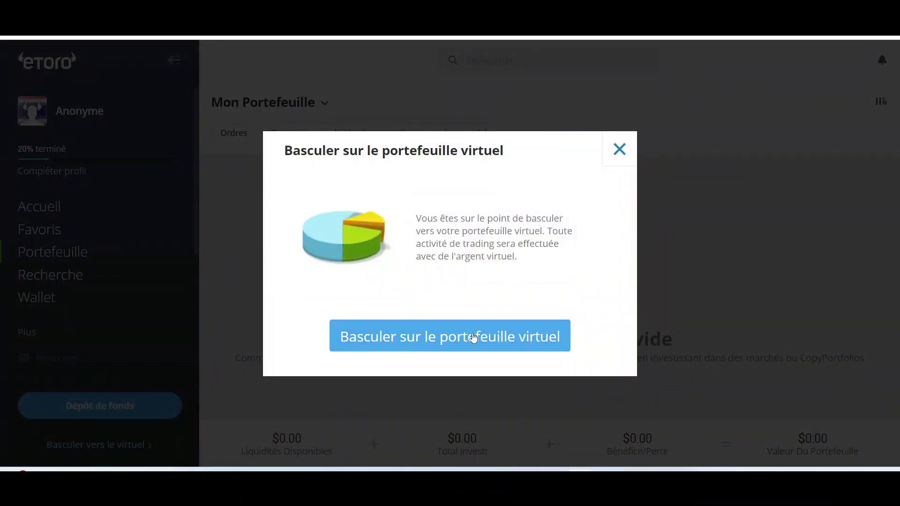
click(474, 338)
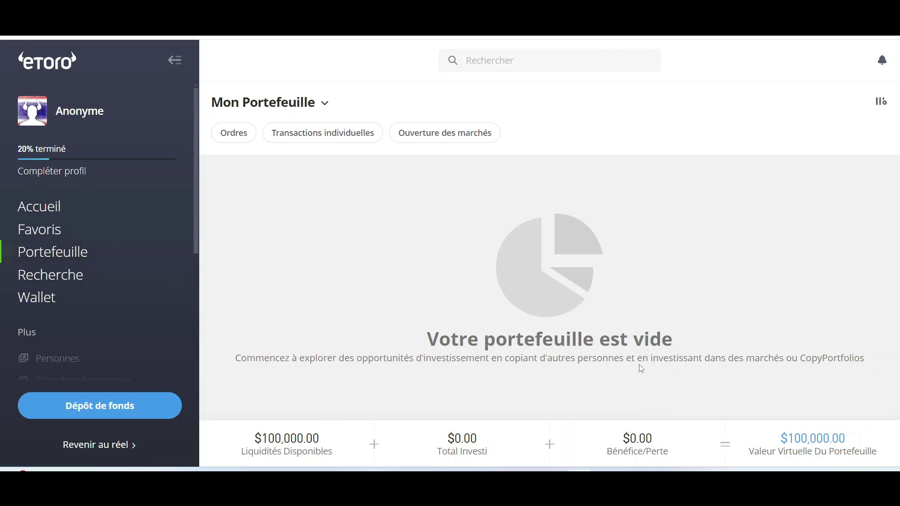
- Open the Recherche page of the virtual account and look over its market overview
scroll(142, 237, down, 2)
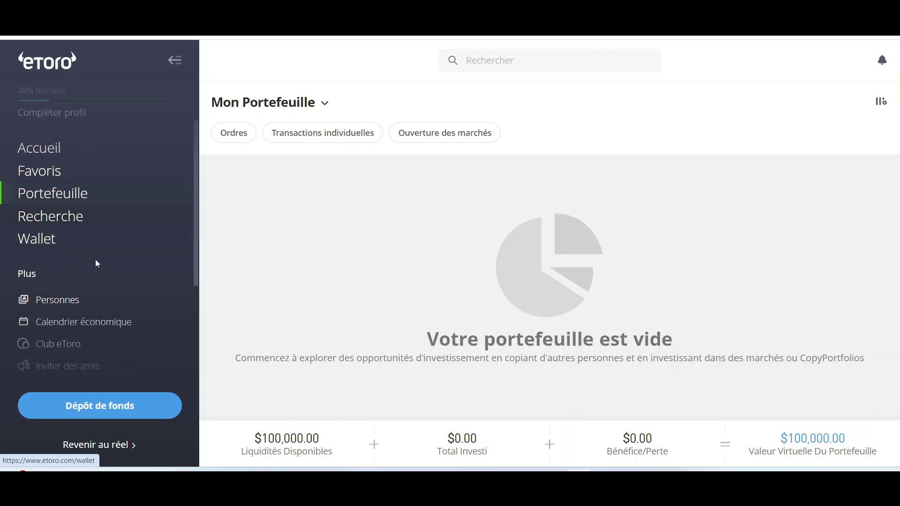
click(53, 221)
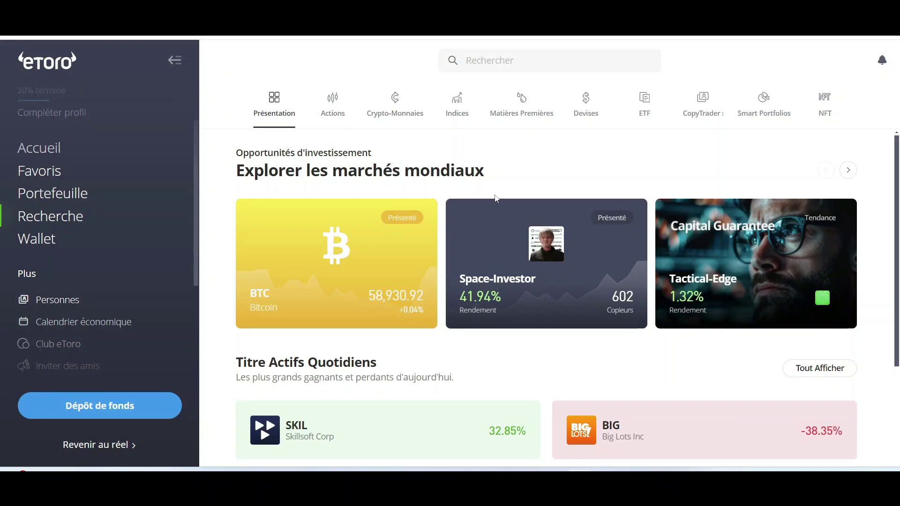
scroll(300, 305, down, 5)
scroll(336, 331, up, 5)
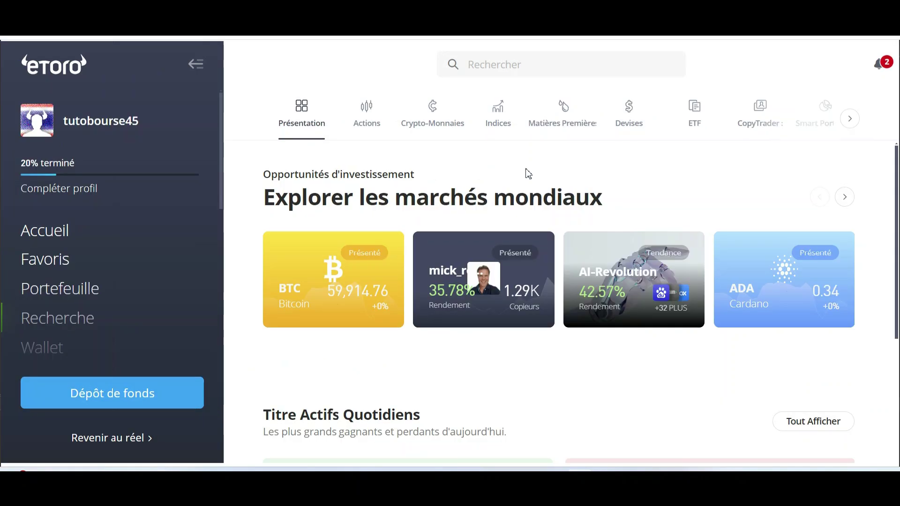
- Search for the stock MUV2.DE and open its asset page
click(570, 70)
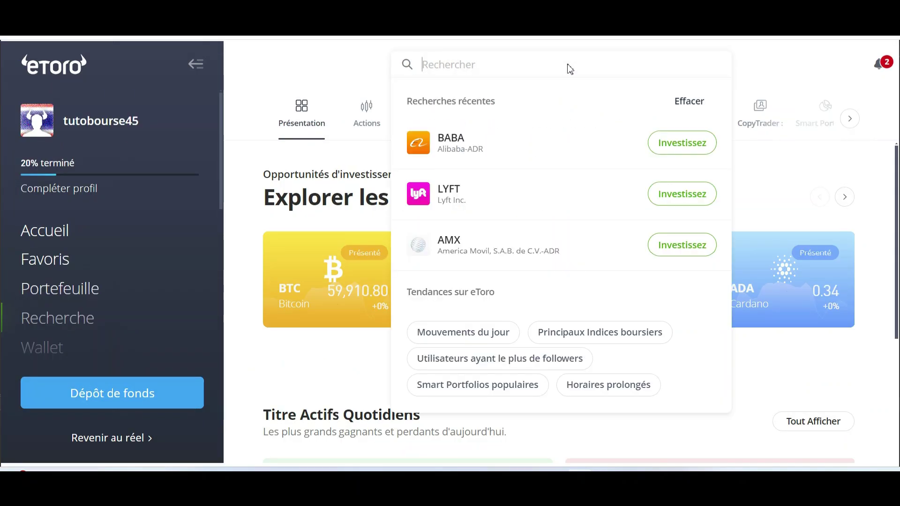
text(MUV2.DE)
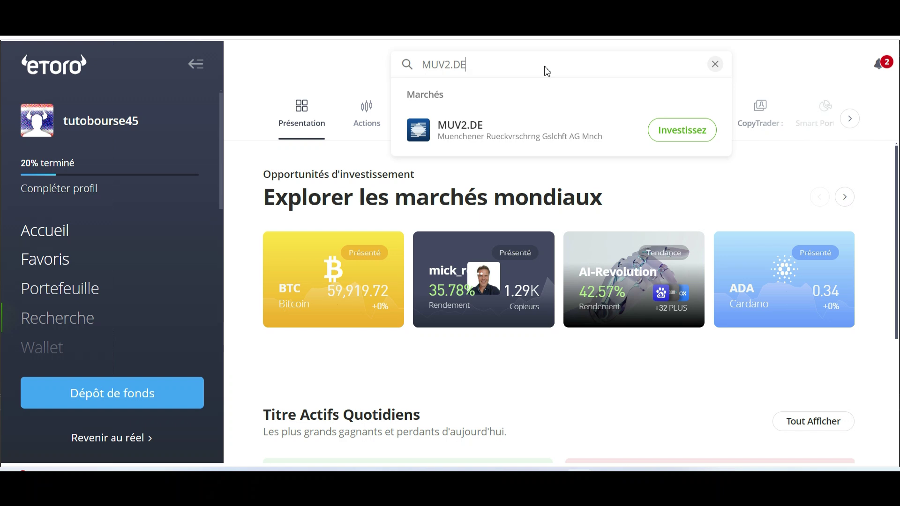
click(422, 136)
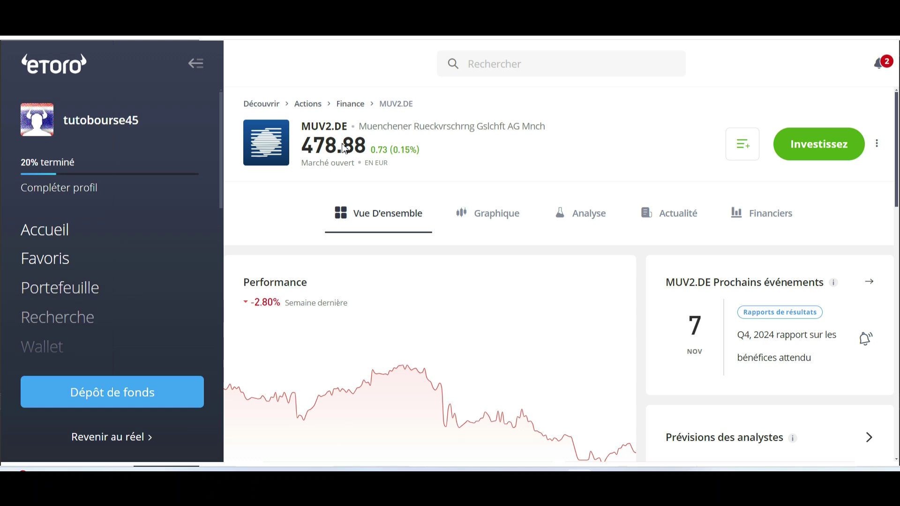
- Examine the MUV2.DE overview, including its performance chart, key figures, analyst forecasts and company information
scroll(344, 149, down, 1)
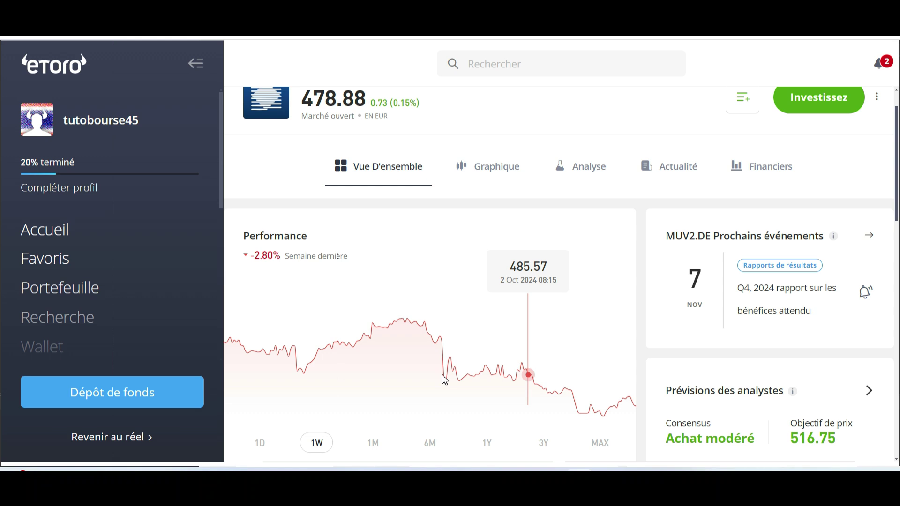
scroll(444, 380, down, 1)
scroll(444, 380, down, 4)
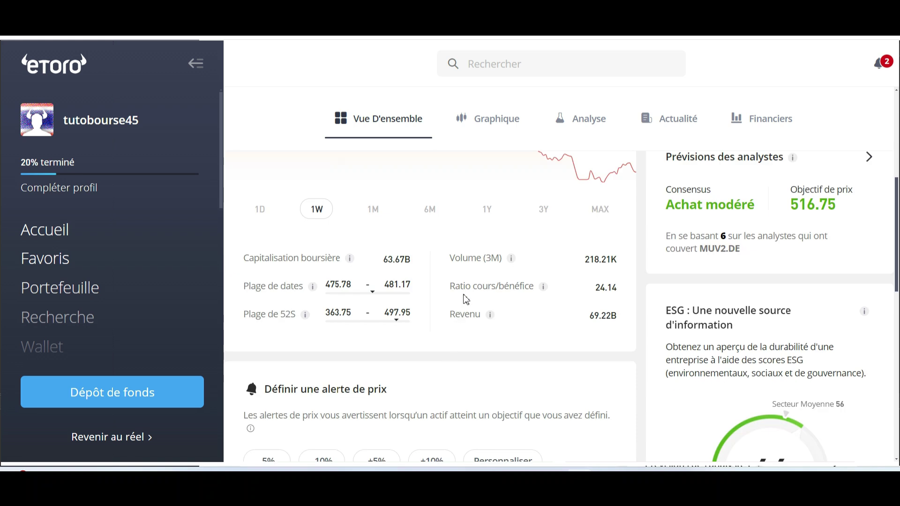
scroll(466, 299, down, 5)
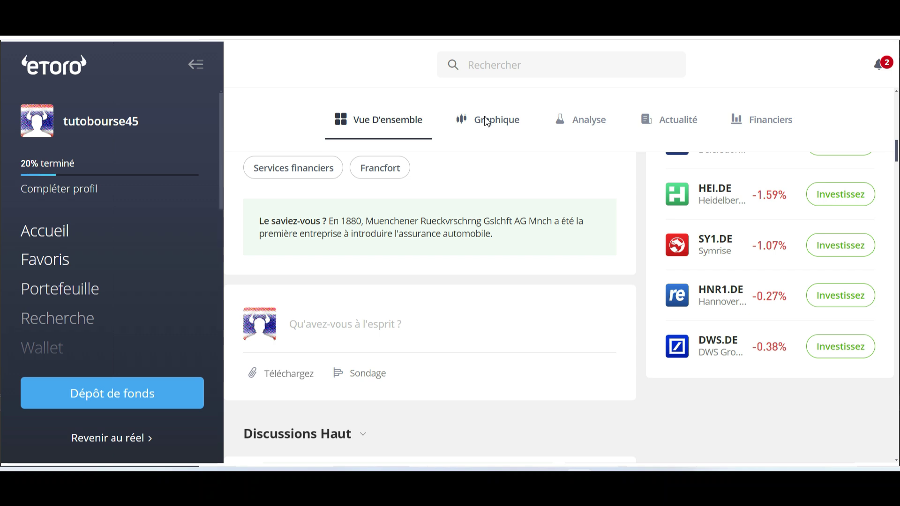
scroll(486, 122, up, 6)
scroll(487, 122, up, 8)
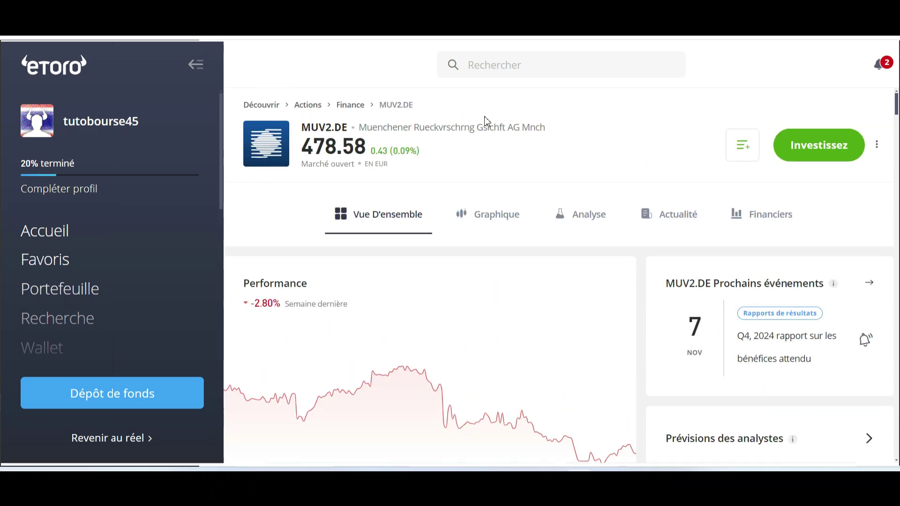
- Buy $10 of MUV2.DE with a market order in the virtual portfolio
click(826, 142)
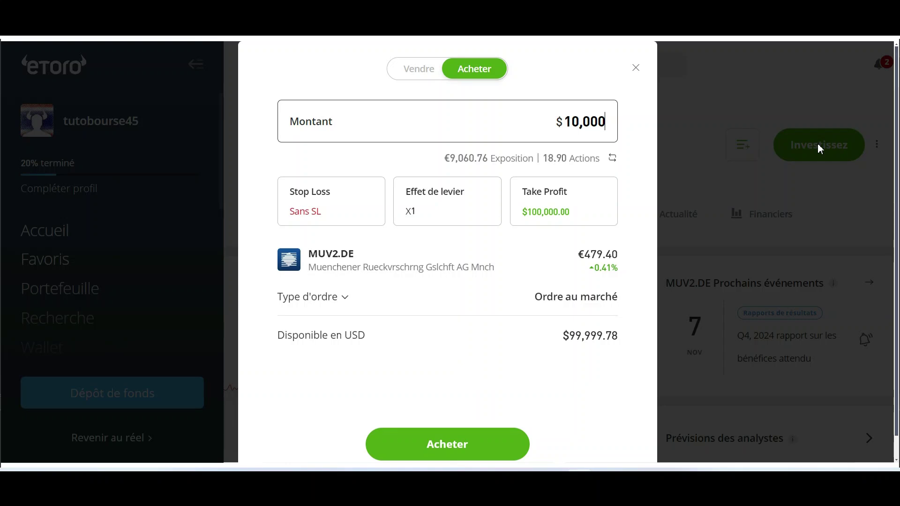
double_click(587, 122)
key(BackSpace)
text(10)
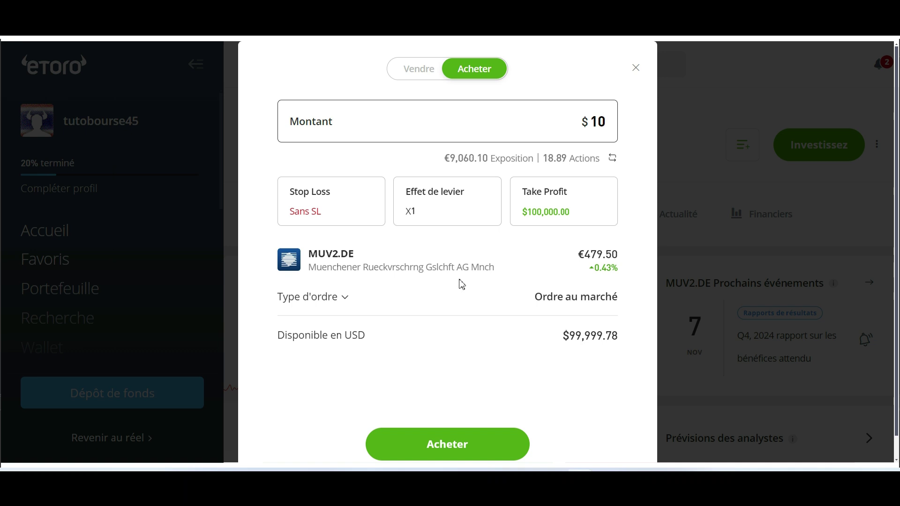
click(443, 445)
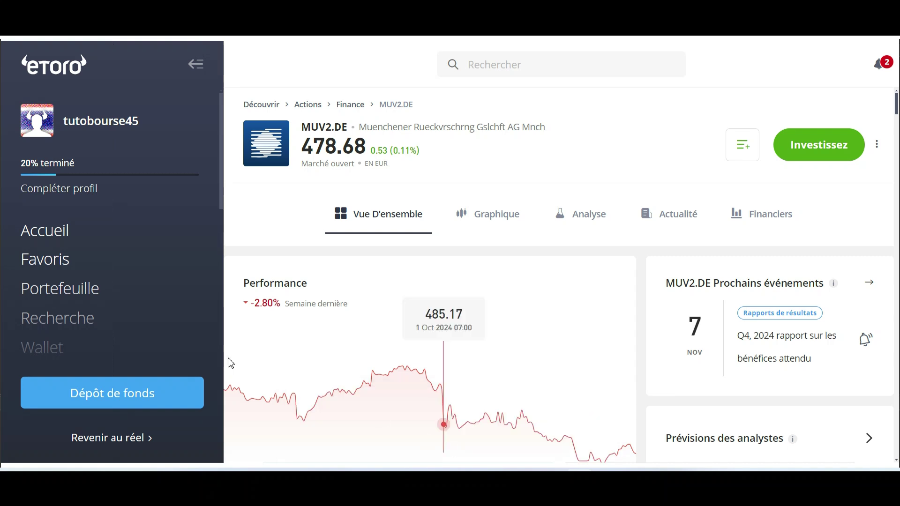
- Open the MUV2.DE holding in the virtual portfolio and close all of its positions
click(95, 290)
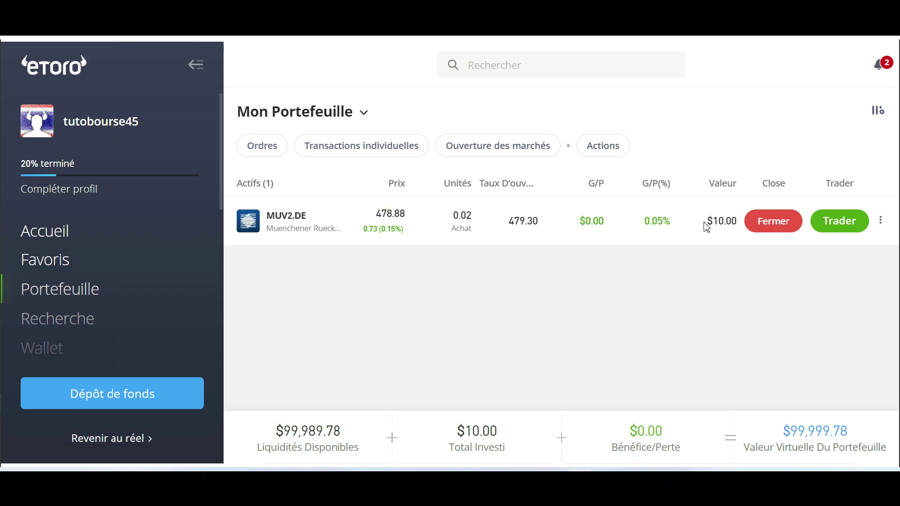
click(324, 219)
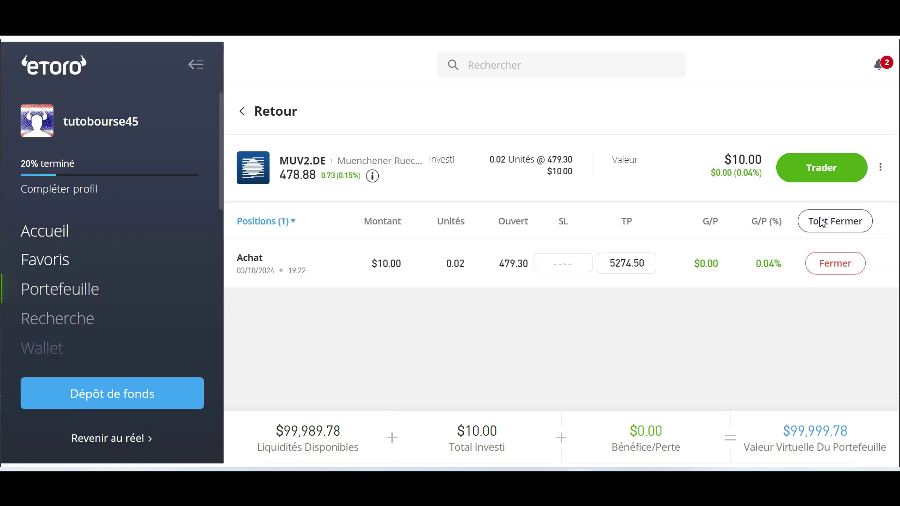
click(834, 222)
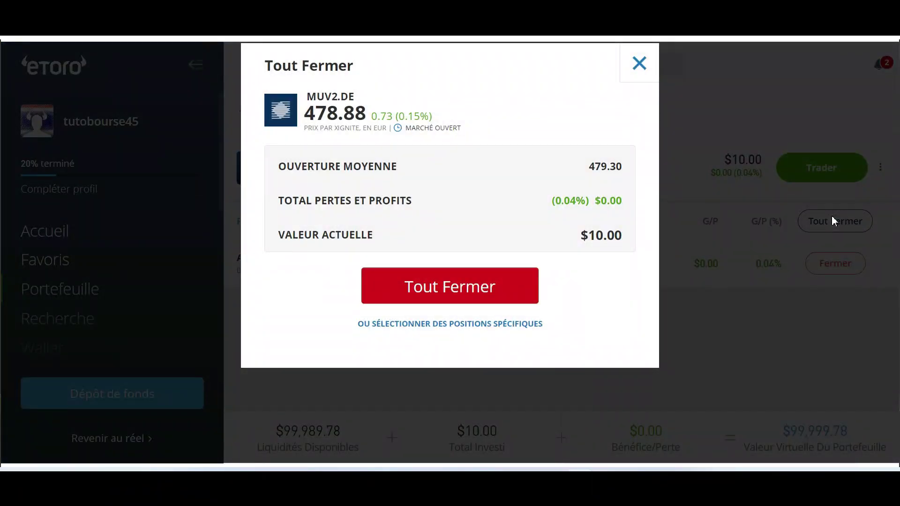
click(454, 292)
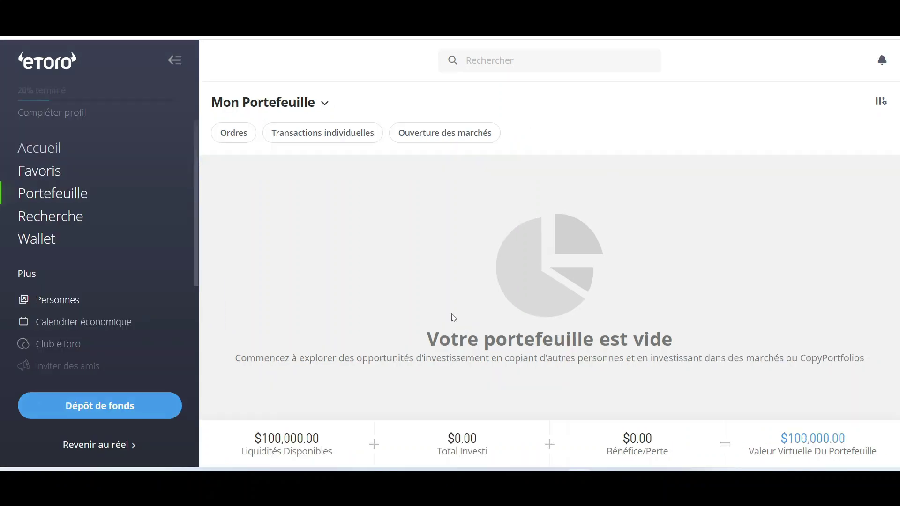
- Return to the Recherche market overview and look over the additional account options such as withdrawals and settings
click(134, 219)
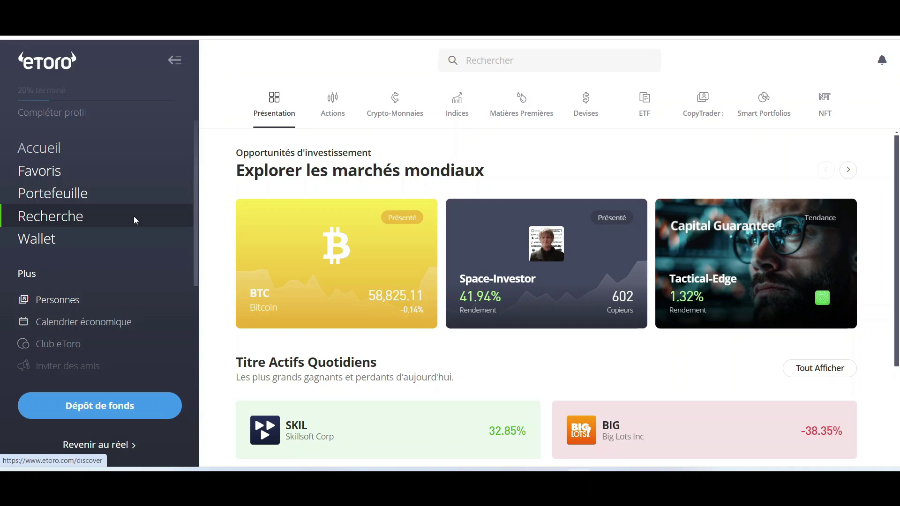
scroll(134, 216, down, 3)
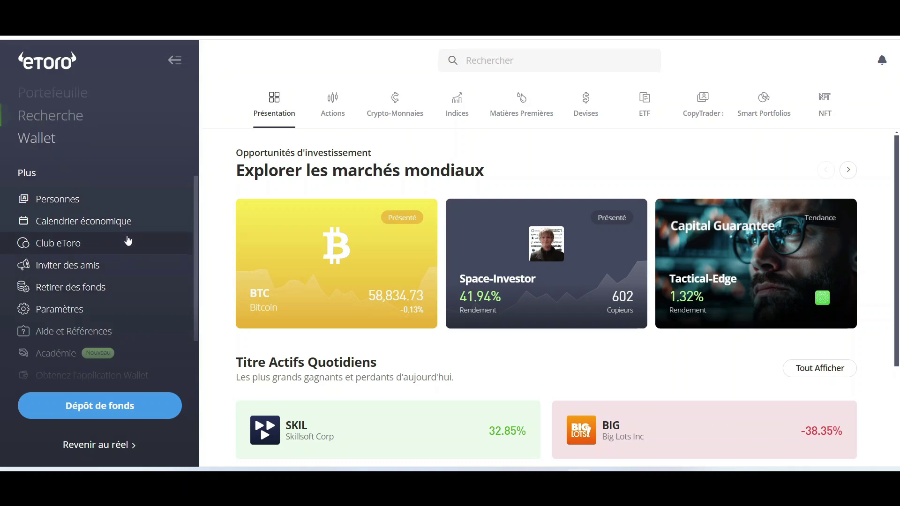
scroll(94, 282, up, 3)
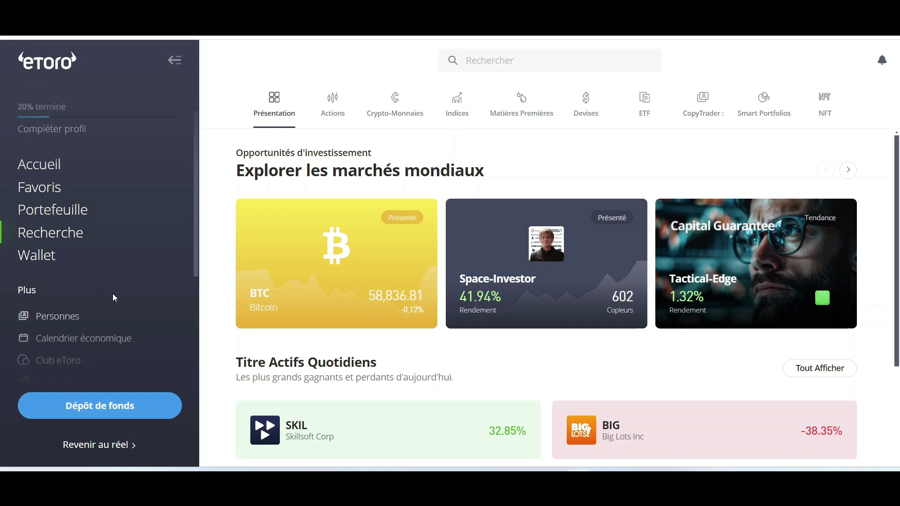
scroll(113, 294, down, 3)
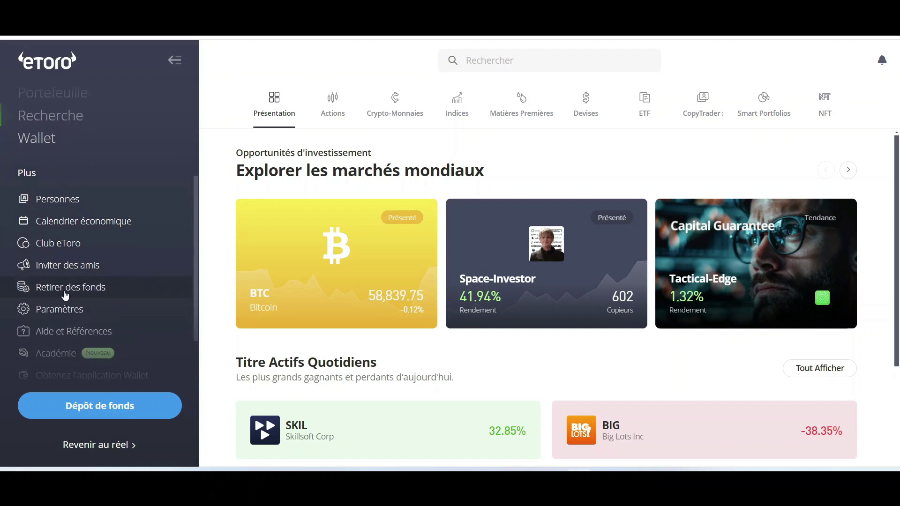